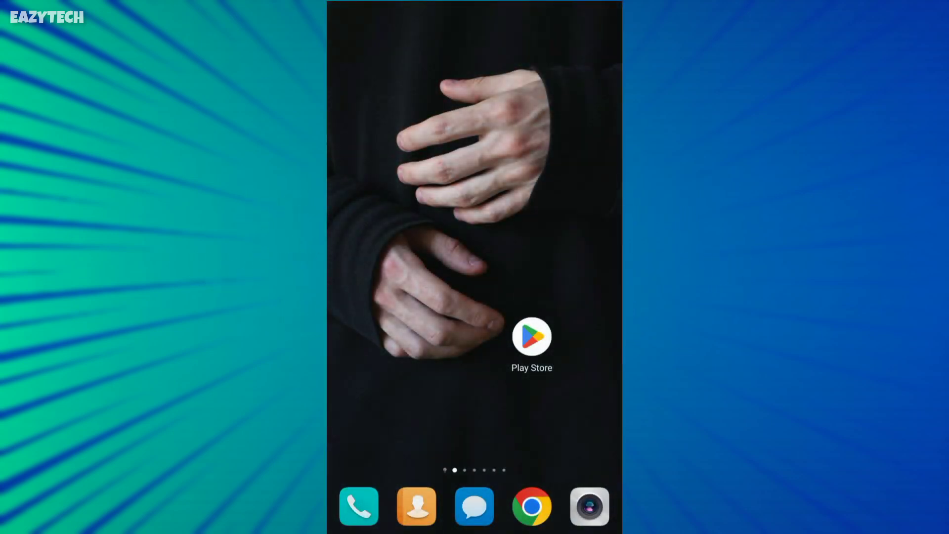
Search the Play Store for 'netshare' and open the installed NetShare app
{"action": "left_click", "coordinate": [531, 337]}
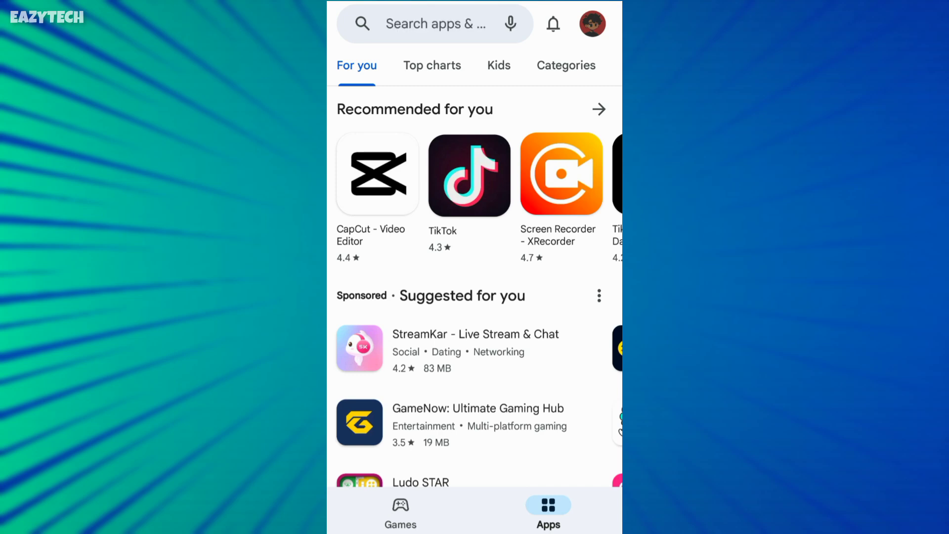
{"action": "left_click", "coordinate": [425, 24]}
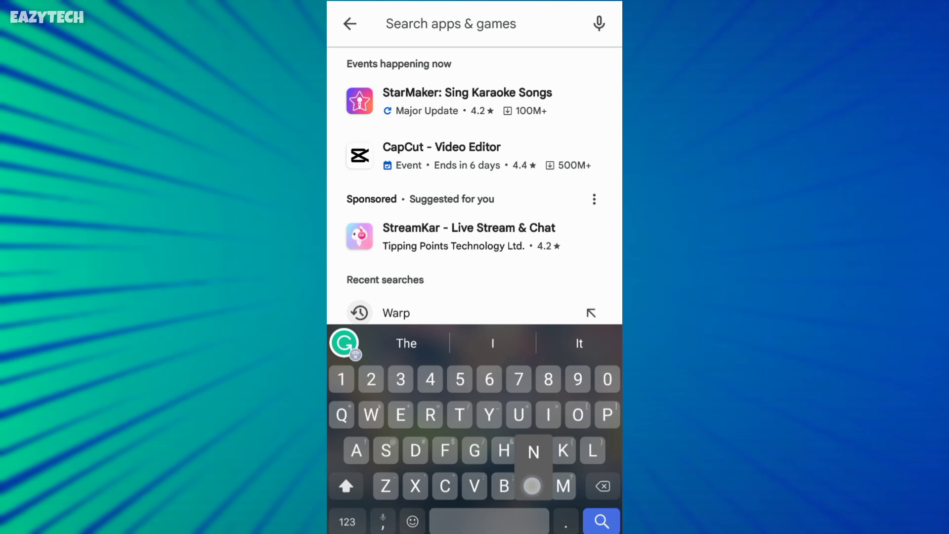
{"action": "type", "text": "Netsh"}
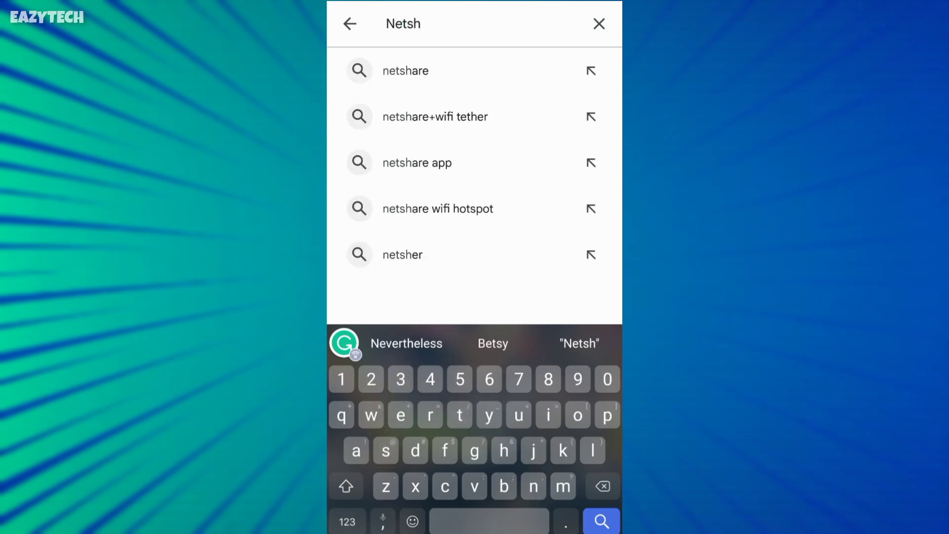
{"action": "left_click", "coordinate": [469, 71]}
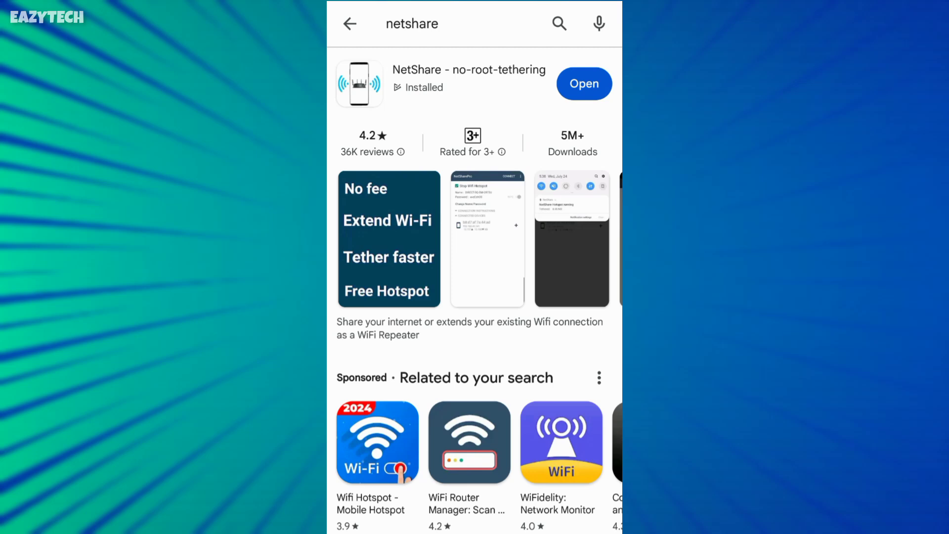
{"action": "left_click", "coordinate": [585, 83]}
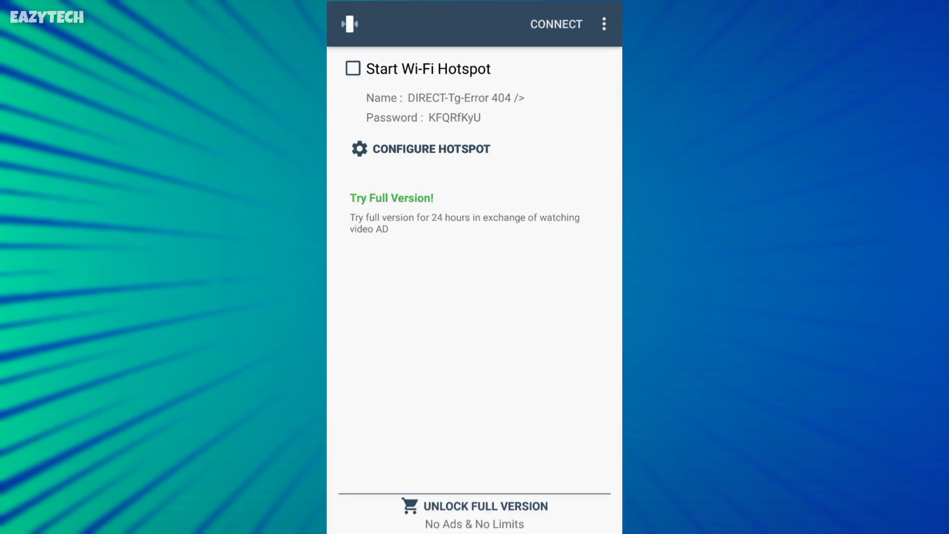
Check Wi-Fi in quick settings, then start NetShare's Wi-Fi hotspot
{"action": "left_click_drag", "start_coordinate": [475, 3], "coordinate": [475, 296]}
{"action": "left_click_drag", "start_coordinate": [493, 362], "coordinate": [504, 276]}
{"action": "left_click", "coordinate": [353, 68]}
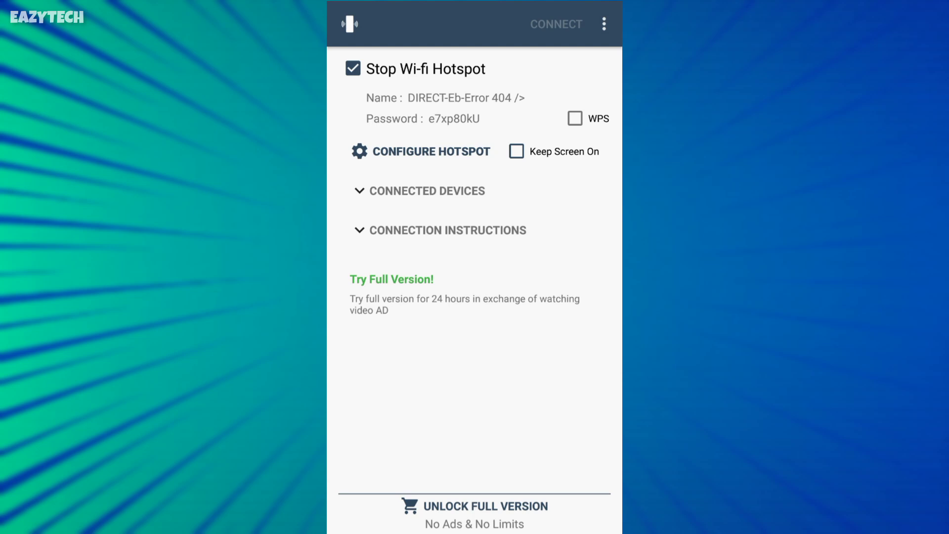
Expand the connection instructions to show proxy address 192.168.49.1 and port 8282
{"action": "left_click", "coordinate": [464, 193]}
{"action": "left_click", "coordinate": [465, 193]}
{"action": "left_click", "coordinate": [462, 231]}
{"action": "scroll", "coordinate": [550, 322], "scroll_direction": "down", "scroll_amount": 2}
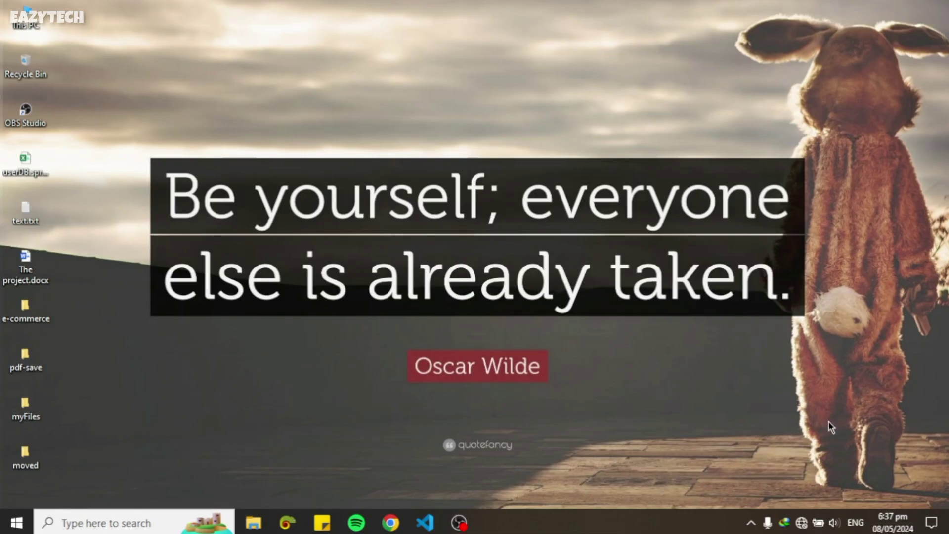
Connect to the DIRECT-Eb-Error 404 /> network and submit the hotspot's security key
{"action": "mouse_move", "coordinate": [802, 528]}
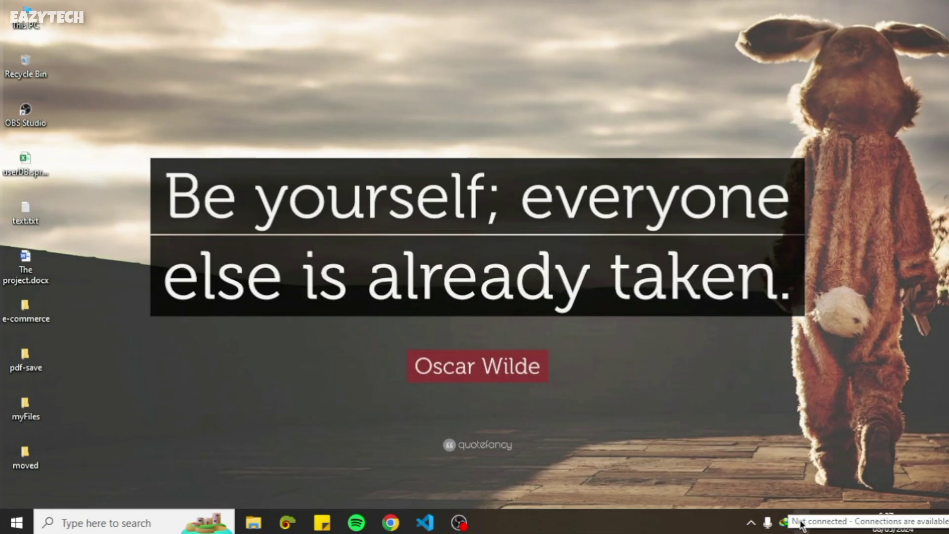
{"action": "left_click", "coordinate": [801, 525]}
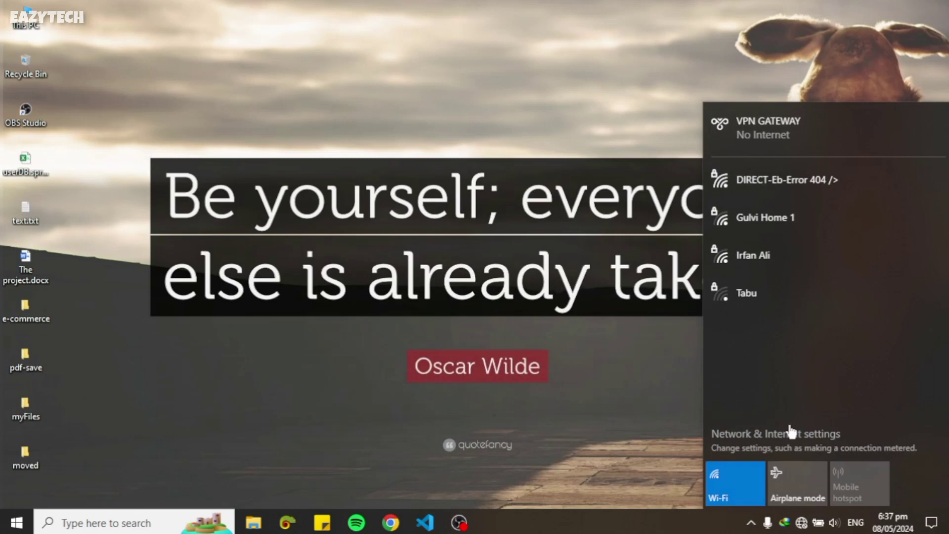
{"action": "left_click", "coordinate": [823, 191]}
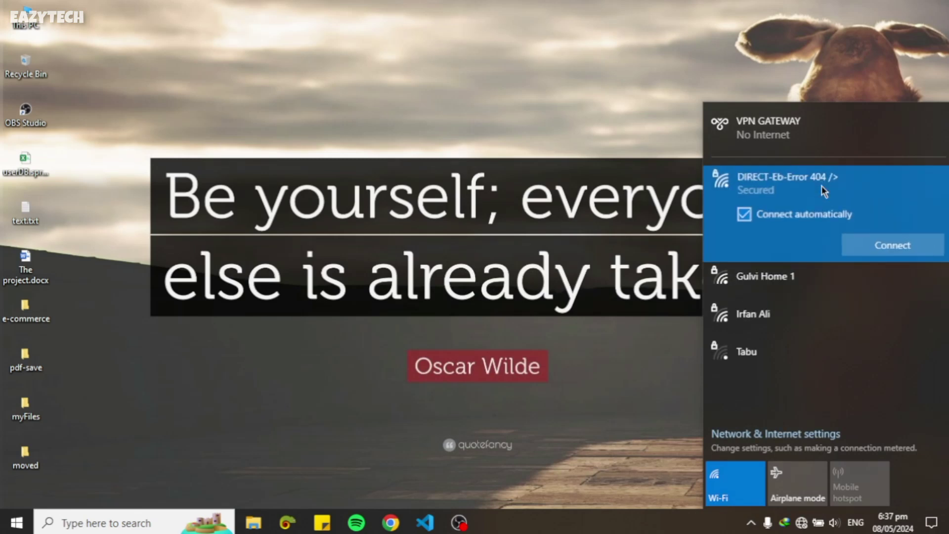
{"action": "left_click", "coordinate": [864, 244]}
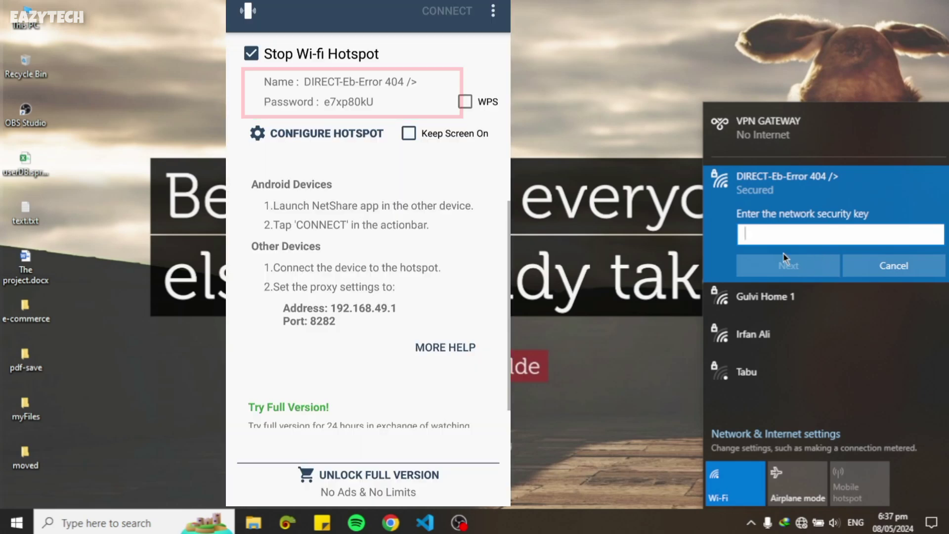
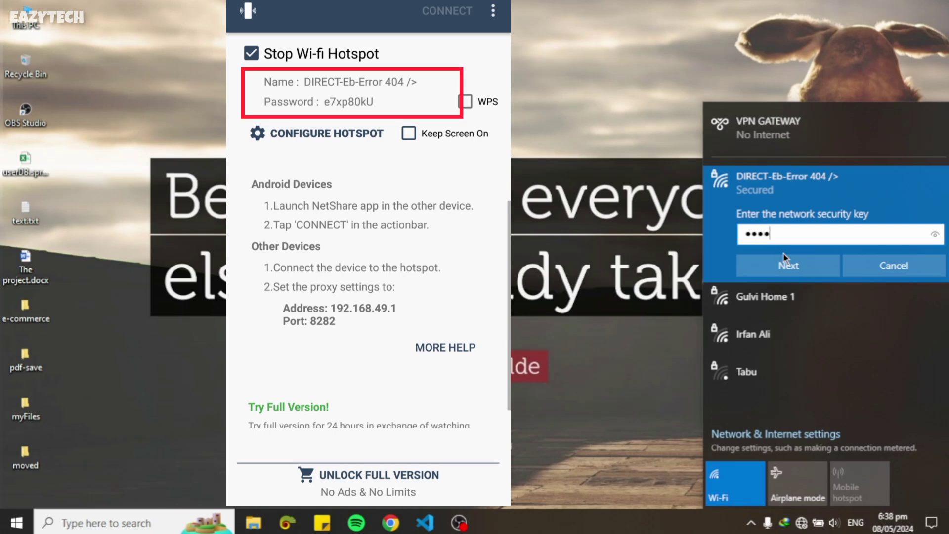
{"action": "left_click", "coordinate": [935, 236]}
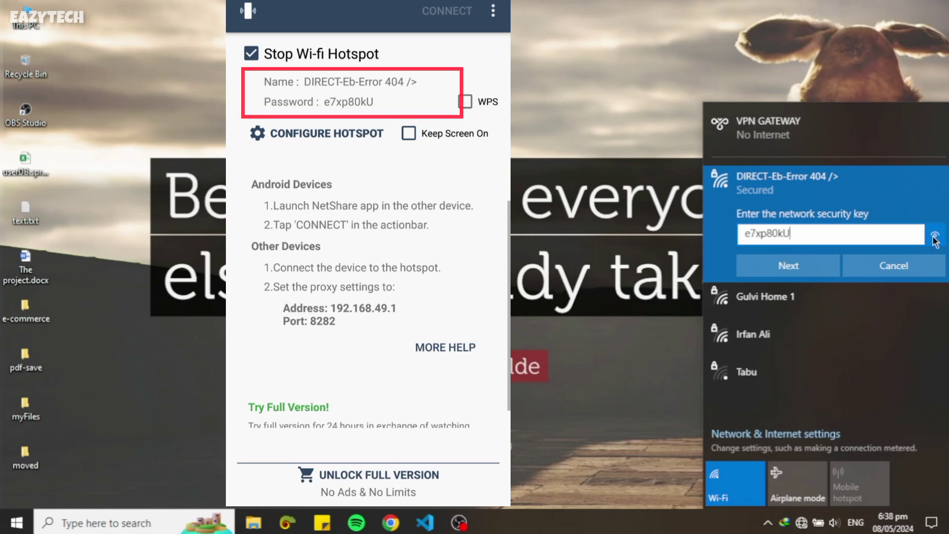
{"action": "left_click", "coordinate": [800, 265]}
Allow PC discoverability and confirm DIRECT-Eb-Error 404 /> shows connected, No Internet, secured
{"action": "left_click", "coordinate": [790, 309]}
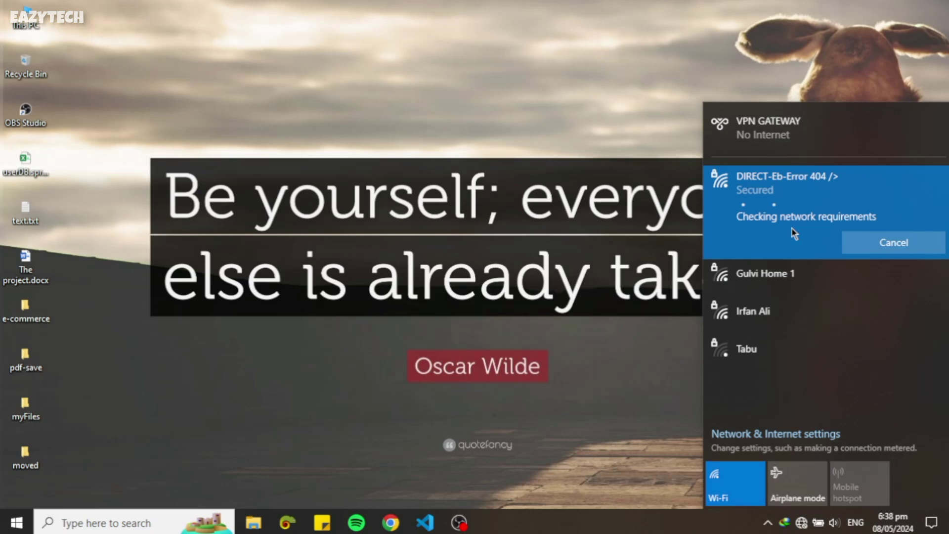
{"action": "left_click", "coordinate": [771, 270]}
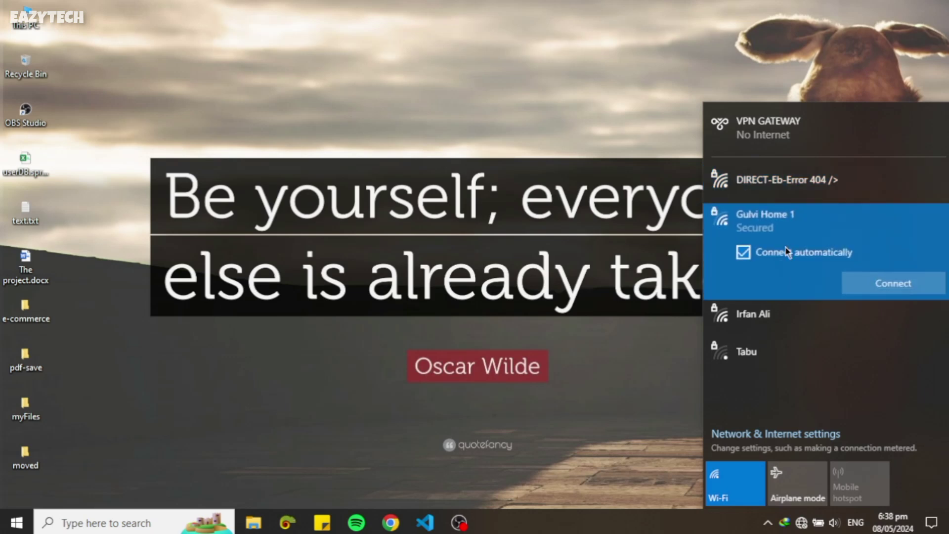
{"action": "left_click", "coordinate": [799, 182]}
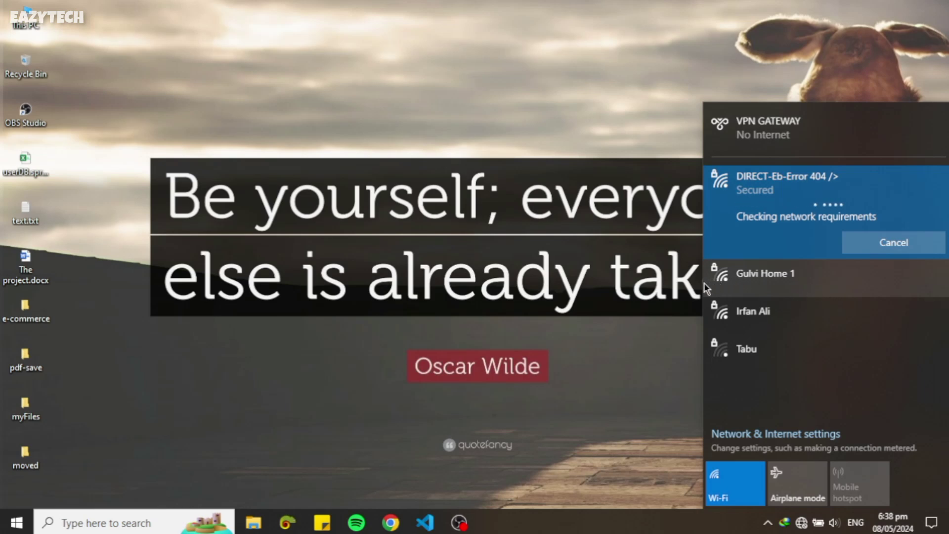
{"action": "left_click", "coordinate": [678, 295]}
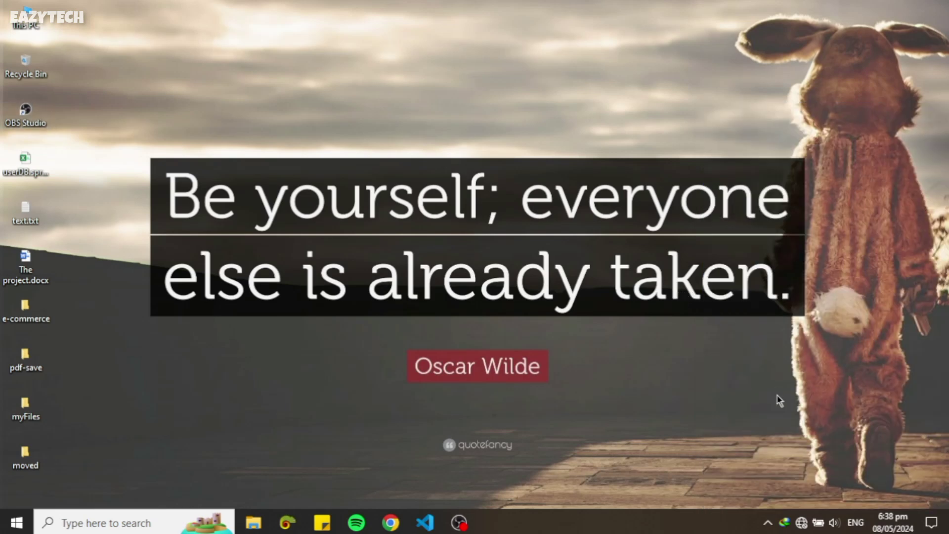
{"action": "left_click", "coordinate": [801, 523]}
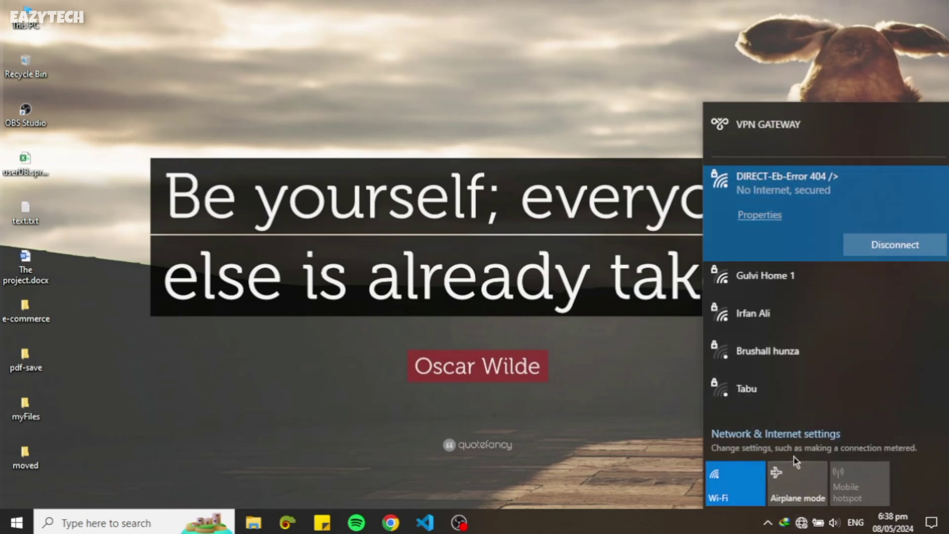
Go from the tray network icon to the Proxy page of Network & Internet settings
{"action": "right_click", "coordinate": [802, 525]}
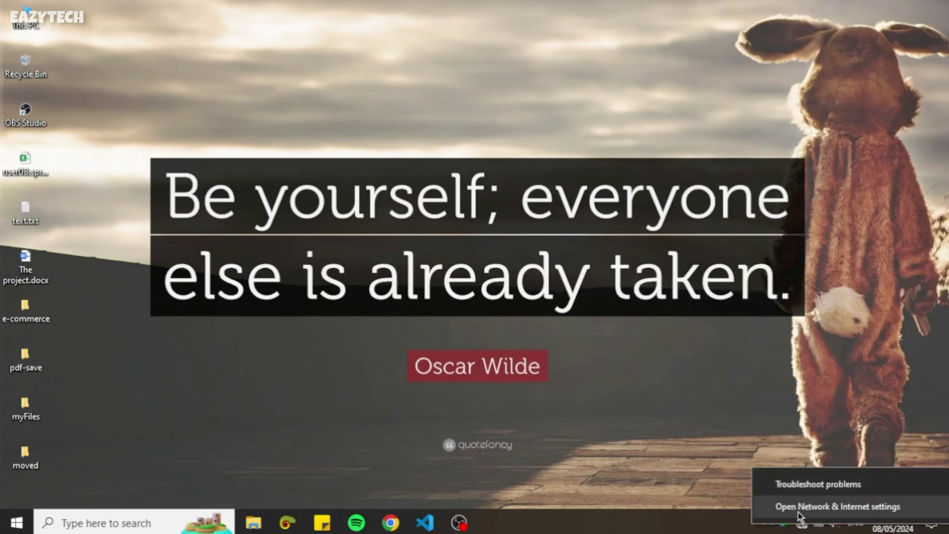
{"action": "left_click", "coordinate": [803, 513]}
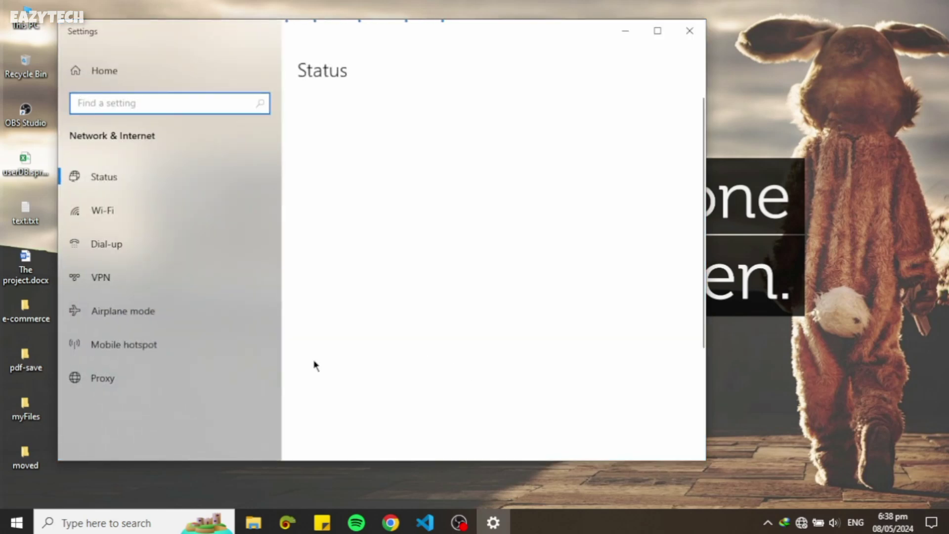
{"action": "left_click", "coordinate": [144, 378]}
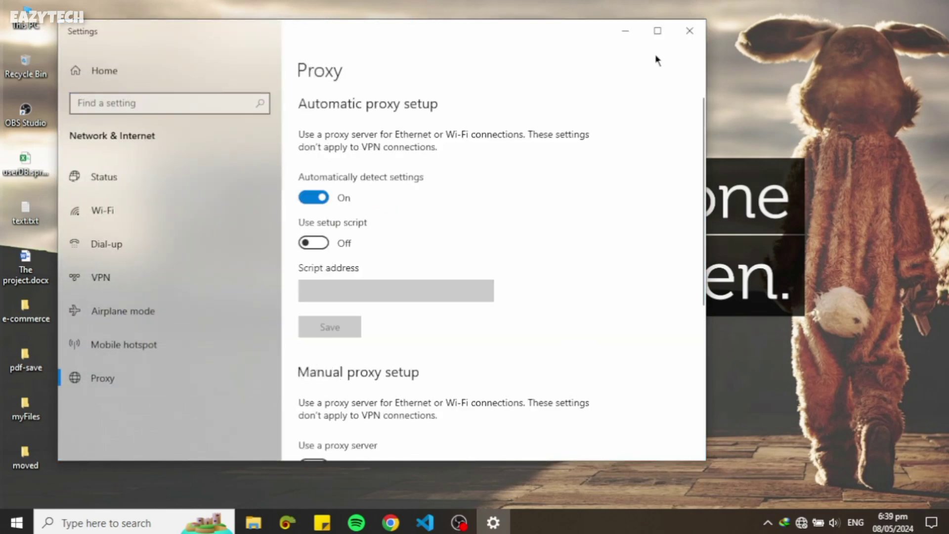
Reopen Settings from Start and scroll Network & Internet > Proxy to Manual proxy setup
{"action": "left_click", "coordinate": [701, 25]}
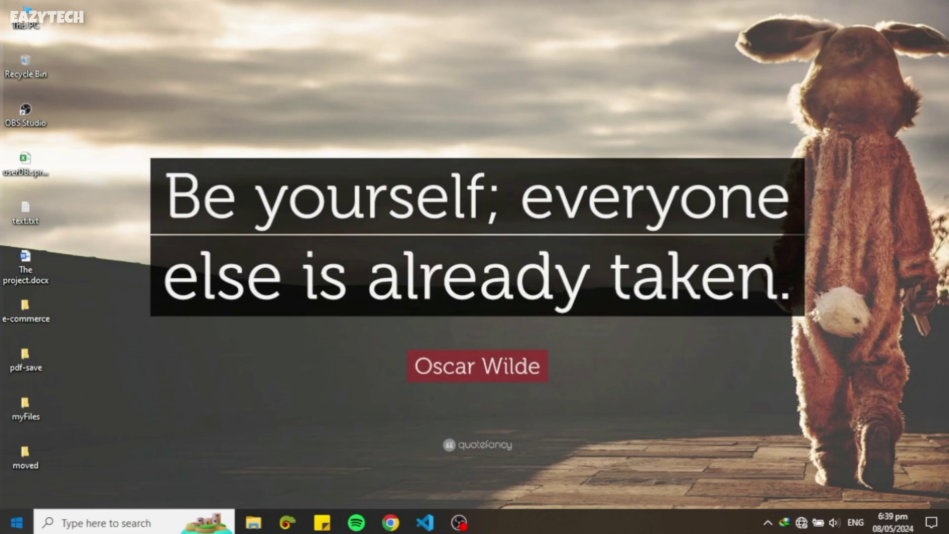
{"action": "left_click", "coordinate": [16, 523]}
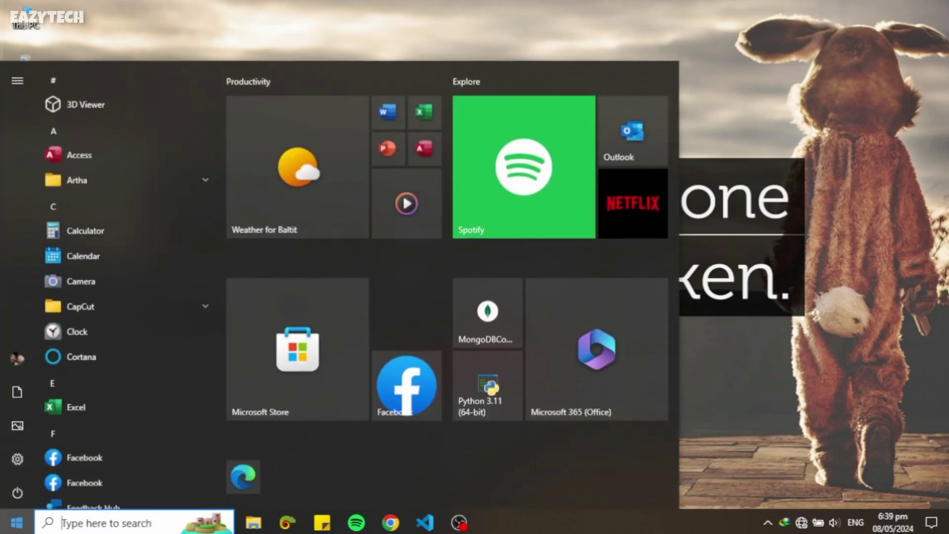
{"action": "left_click", "coordinate": [15, 467]}
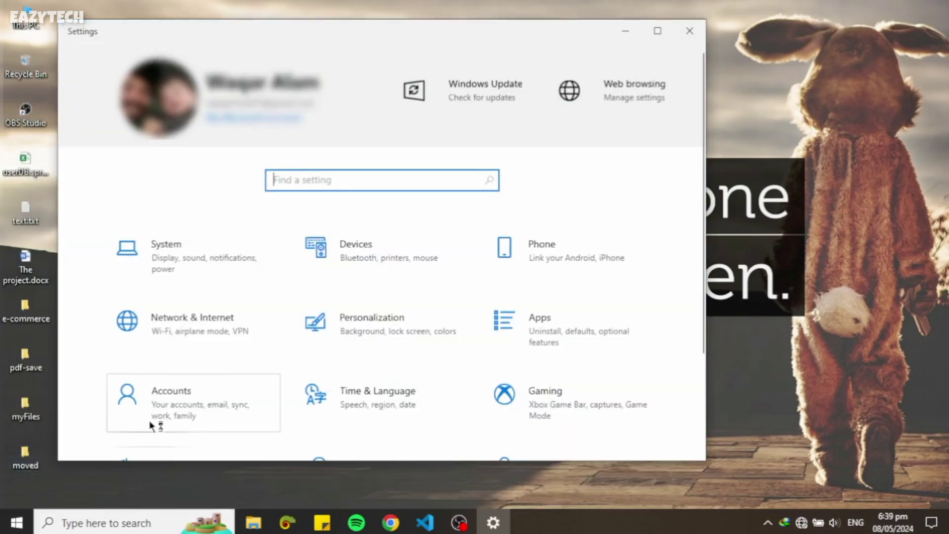
{"action": "left_click", "coordinate": [213, 335]}
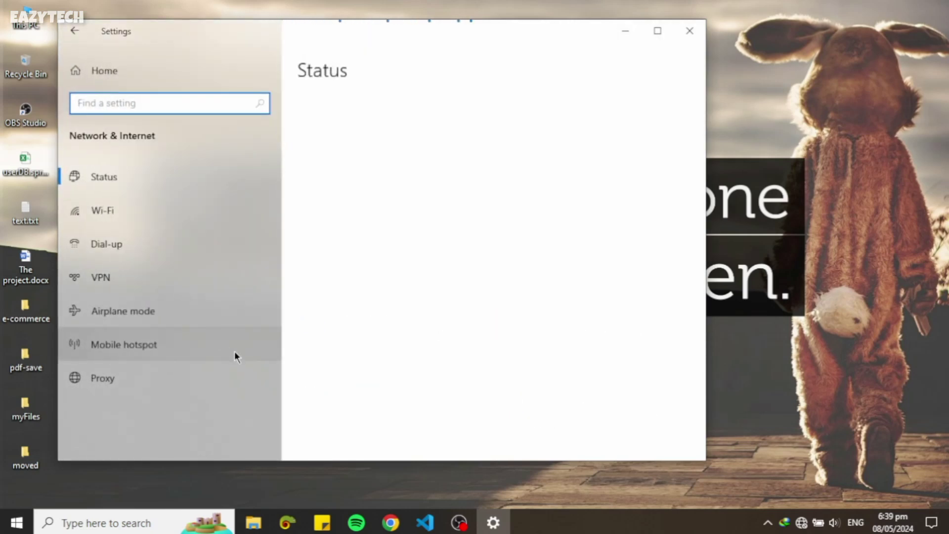
{"action": "left_click", "coordinate": [141, 384]}
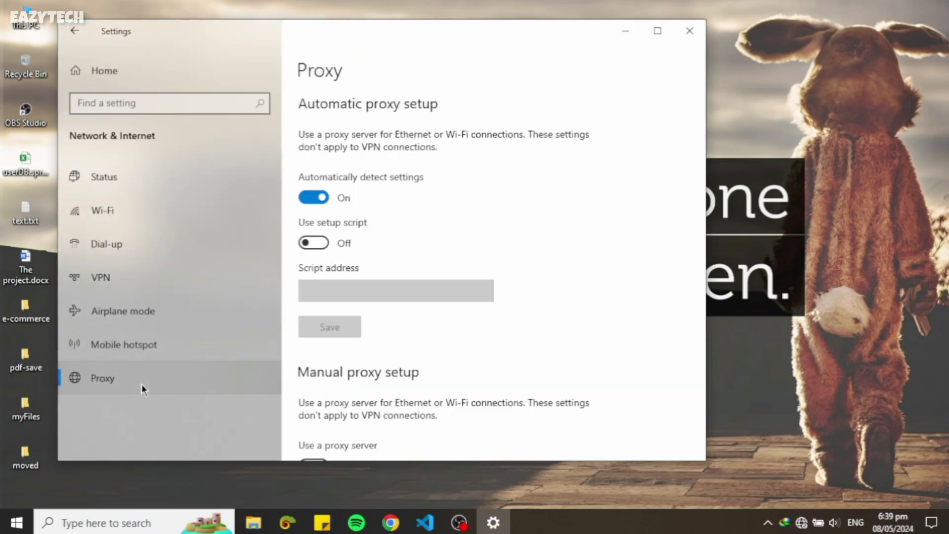
{"action": "scroll", "coordinate": [412, 398], "scroll_direction": "down", "scroll_amount": 5}
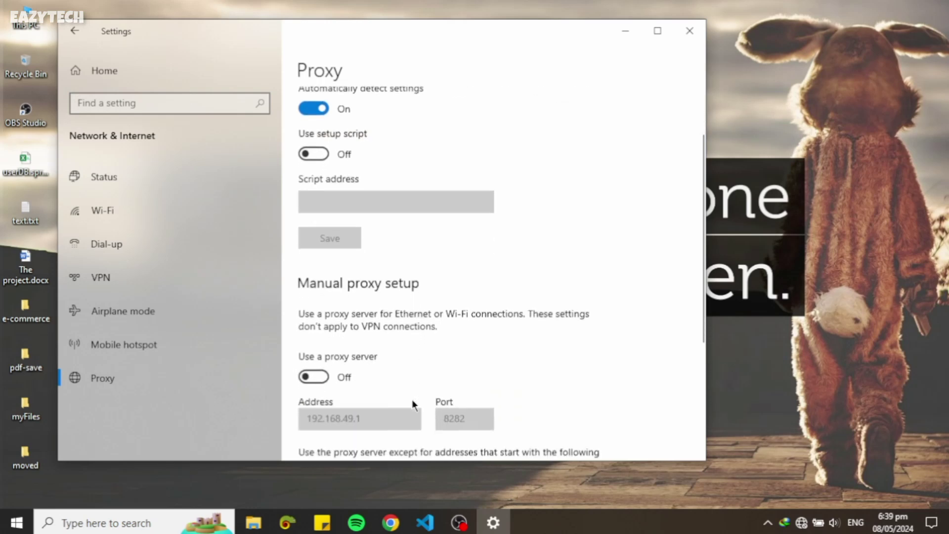
{"action": "scroll", "coordinate": [415, 406], "scroll_direction": "down", "scroll_amount": 1}
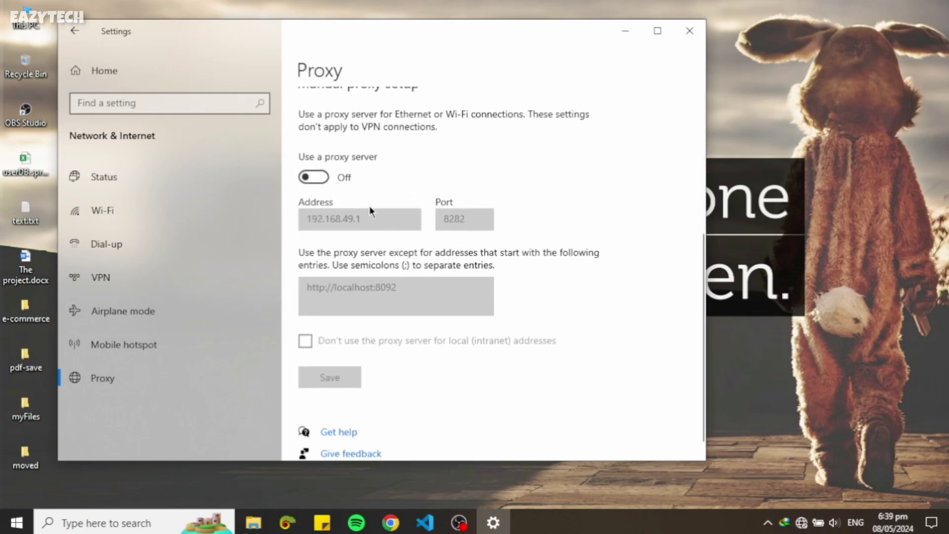
Switch on the manual proxy 192.168.49.1:8282 with the localhost:8092 exception and save
{"action": "left_click", "coordinate": [317, 182]}
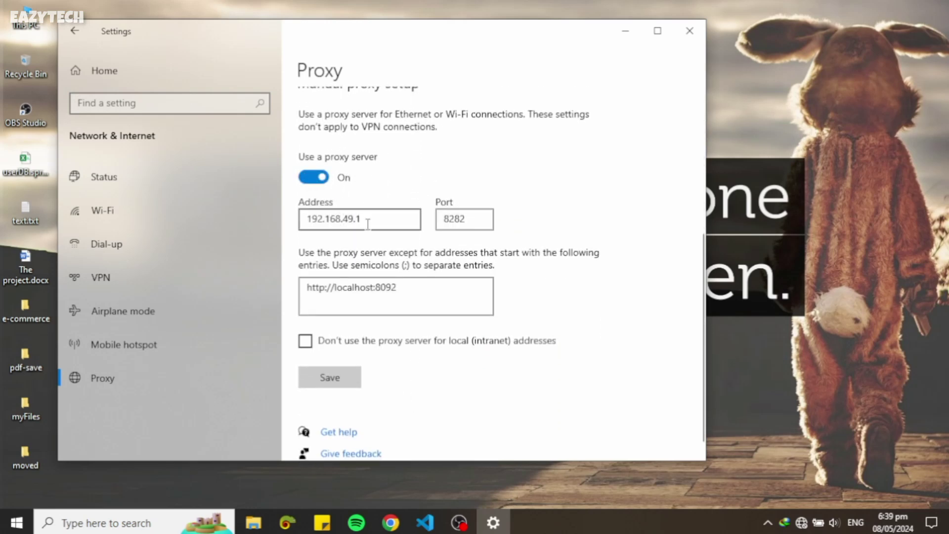
{"action": "left_click_drag", "start_coordinate": [365, 220], "coordinate": [310, 219]}
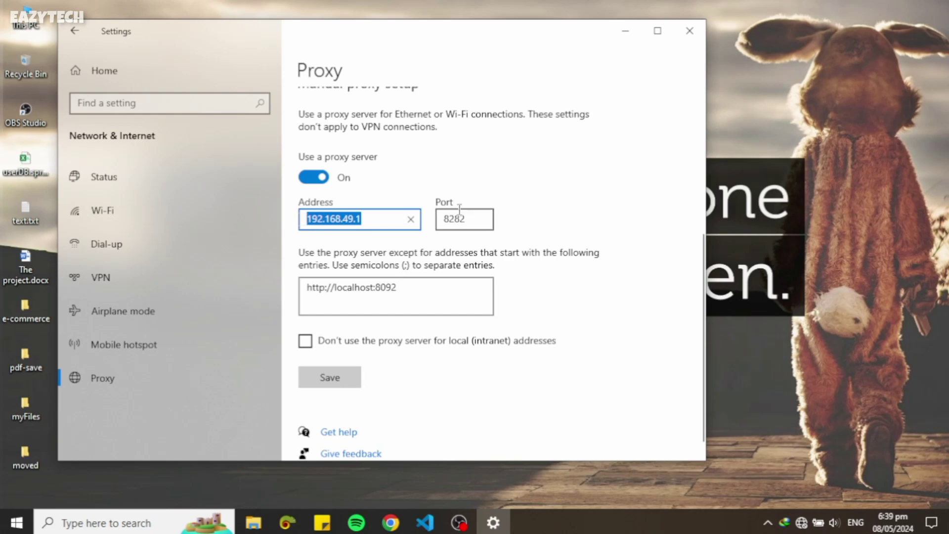
{"action": "left_click_drag", "start_coordinate": [471, 216], "coordinate": [435, 220]}
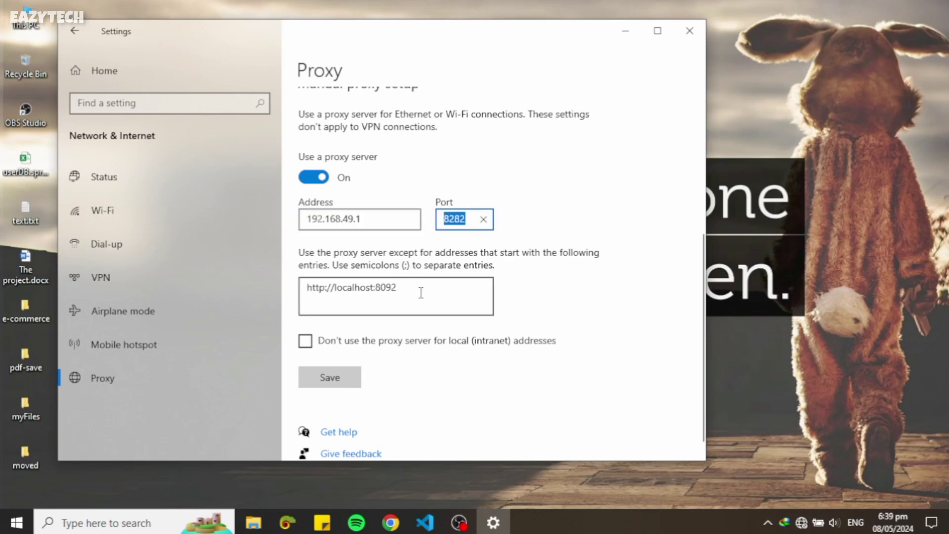
{"action": "left_click_drag", "start_coordinate": [421, 293], "coordinate": [312, 291]}
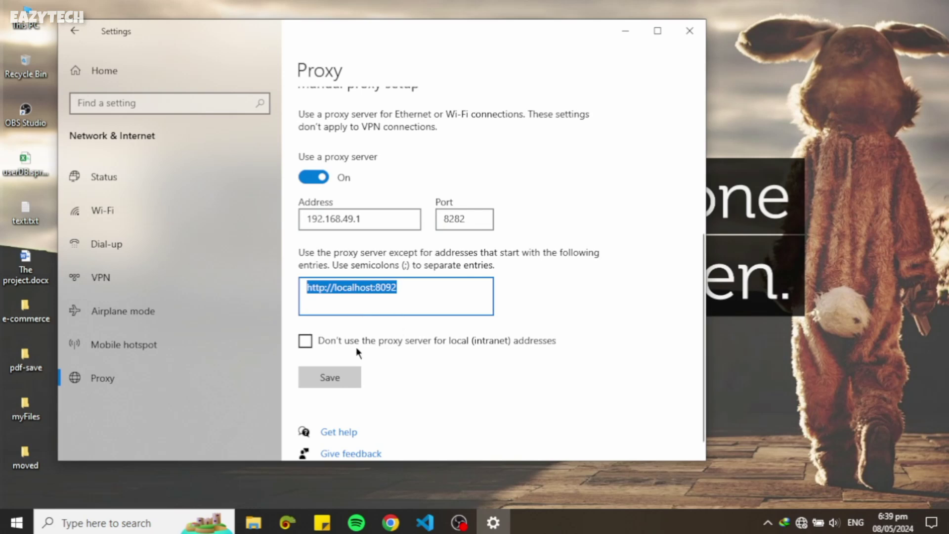
{"action": "left_click", "coordinate": [336, 380]}
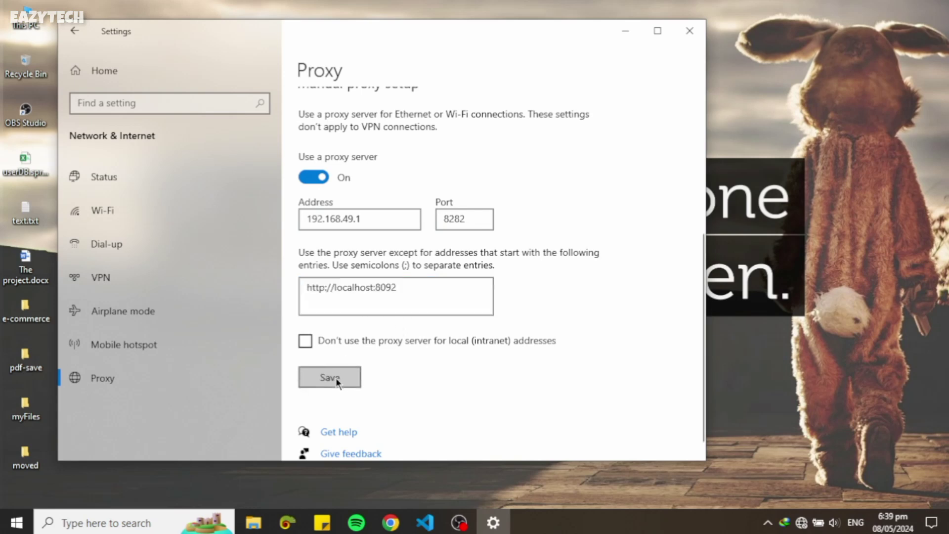
Minimize Settings, check the connected network, and launch Google Chrome from the taskbar
{"action": "left_click", "coordinate": [627, 31]}
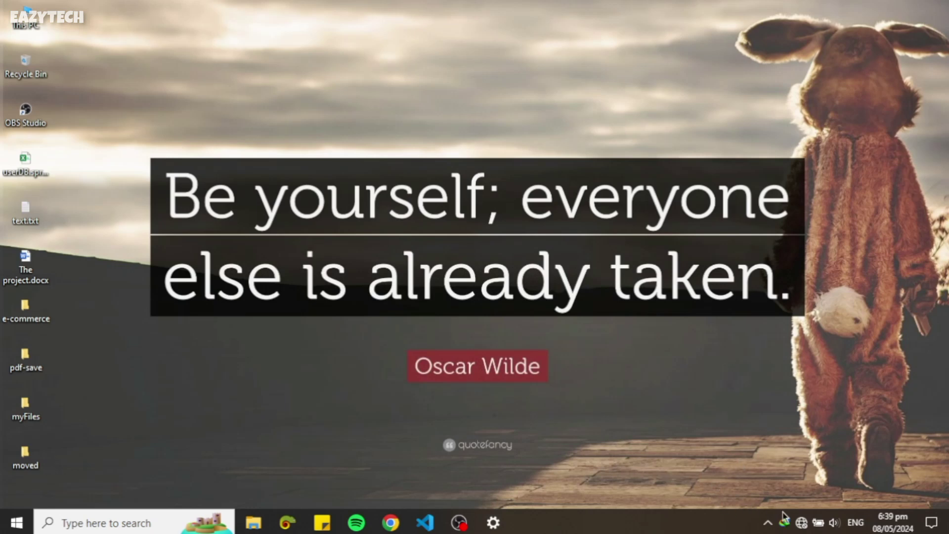
{"action": "left_click", "coordinate": [801, 524]}
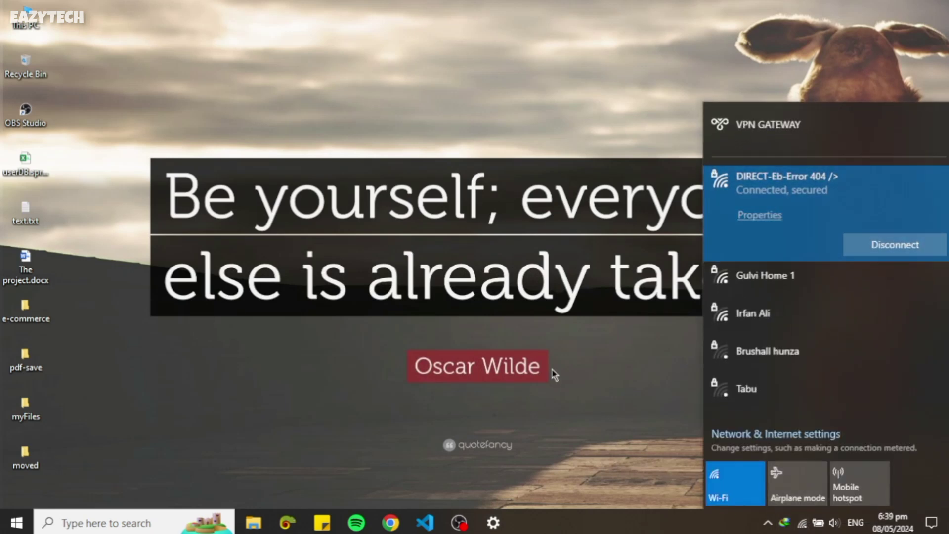
{"action": "left_click", "coordinate": [406, 525]}
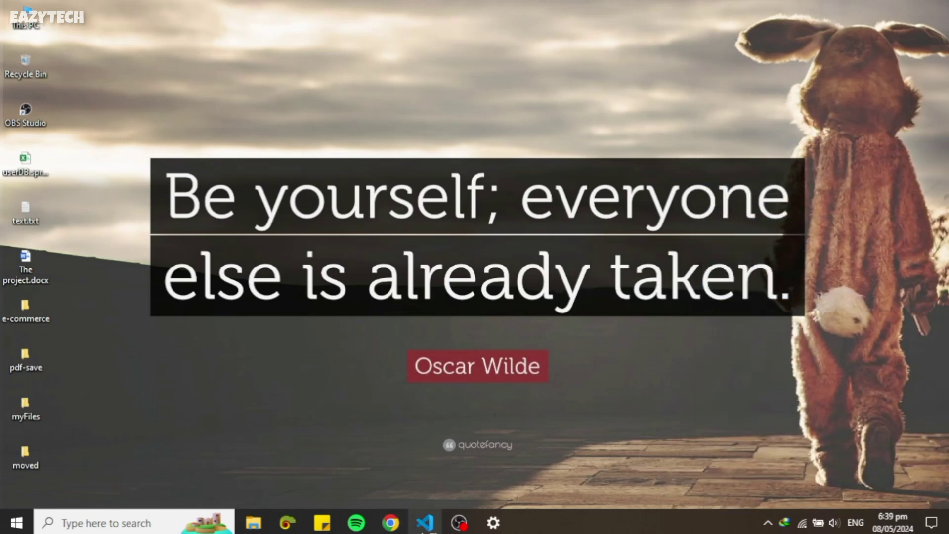
{"action": "left_click", "coordinate": [397, 528]}
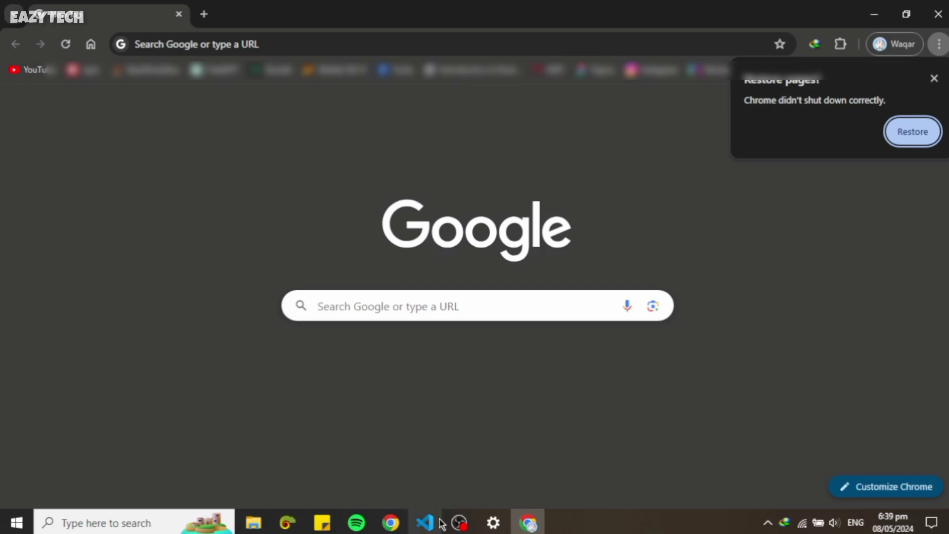
Load fast.com in Chrome and close the 'Restore pages?' popup
{"action": "mouse_move", "coordinate": [474, 530]}
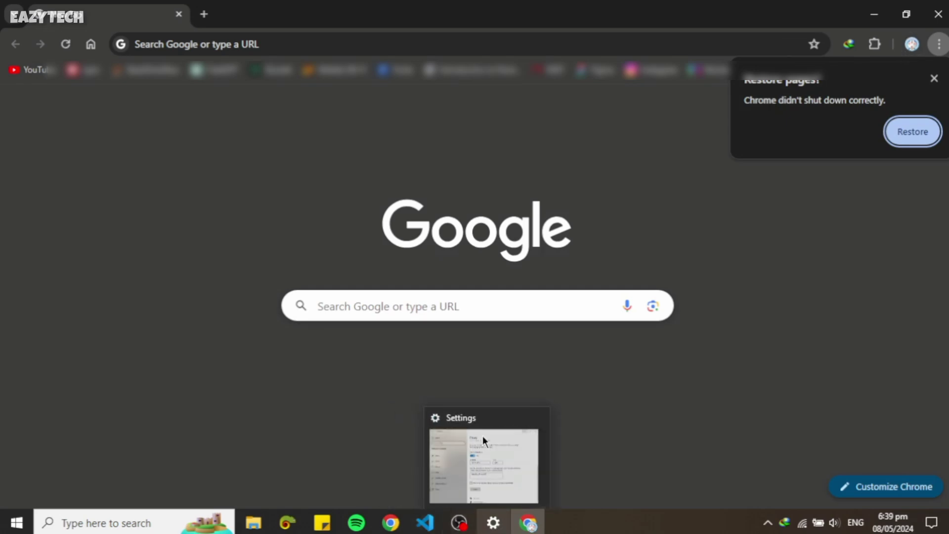
{"action": "left_click", "coordinate": [262, 44]}
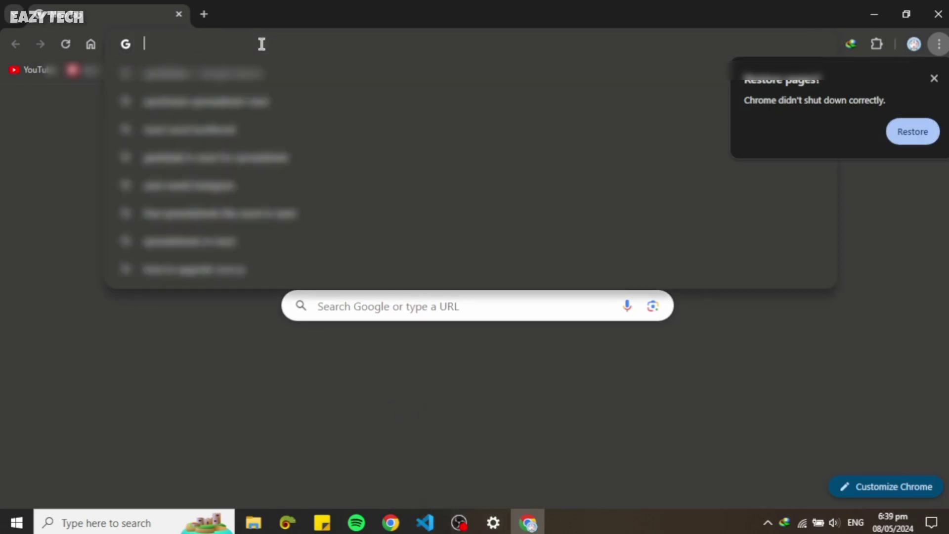
{"action": "type", "text": "fast"}
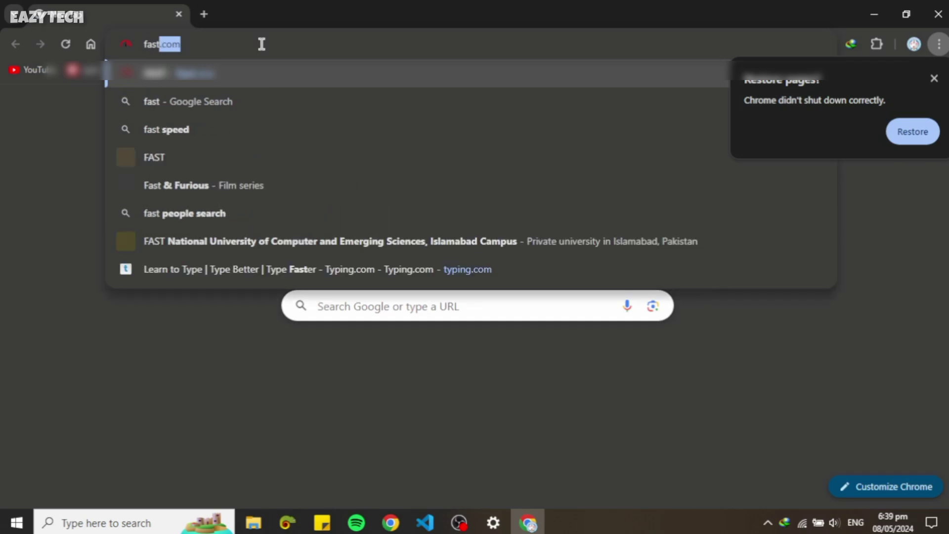
{"action": "type", "text": ".com"}
{"action": "key", "text": "Return"}
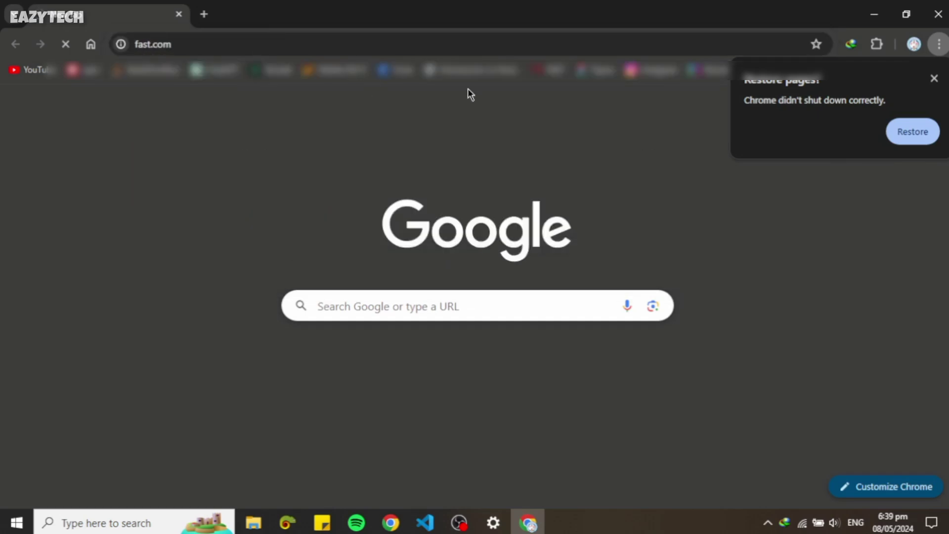
{"action": "left_click", "coordinate": [933, 80]}
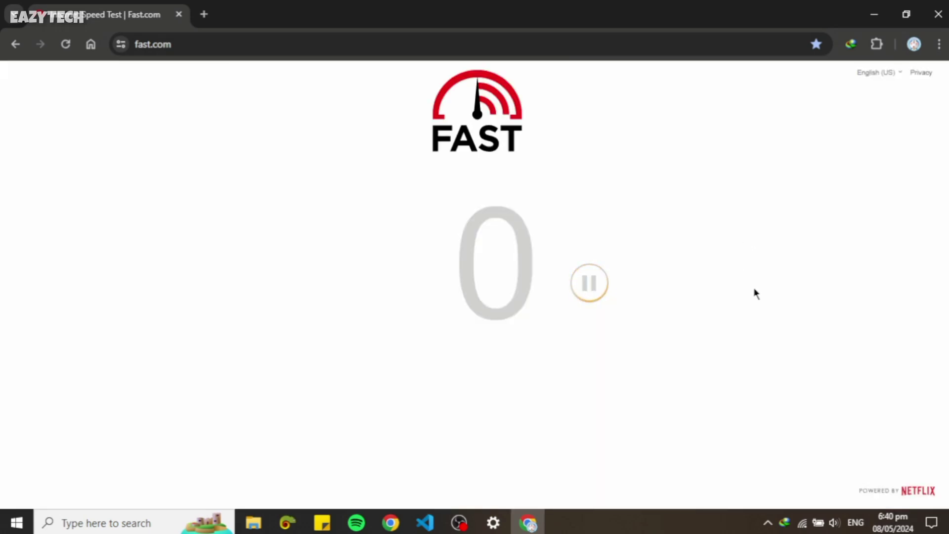
Show the network flyout with DIRECT-Eb-Error 404 /> connected while the fast.com test runs
{"action": "left_click", "coordinate": [803, 524]}
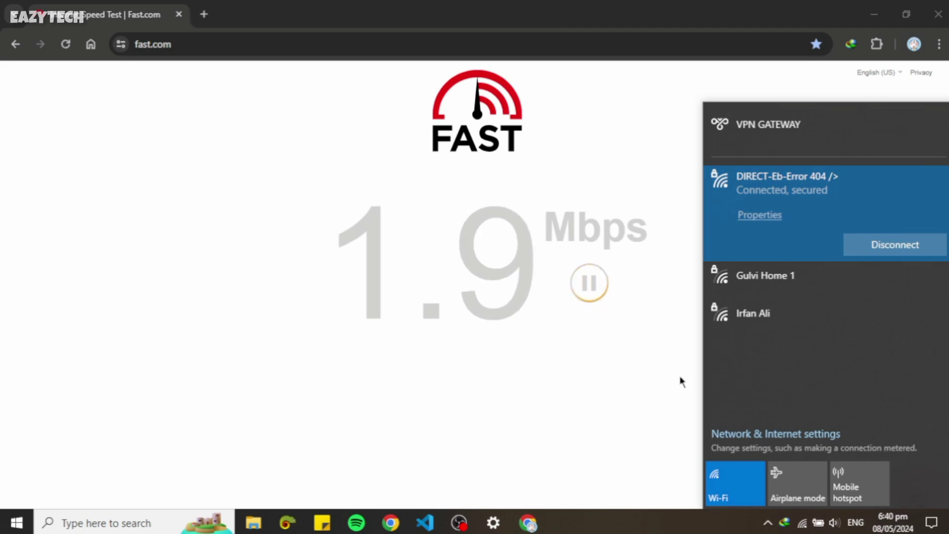
{"action": "left_click", "coordinate": [802, 524]}
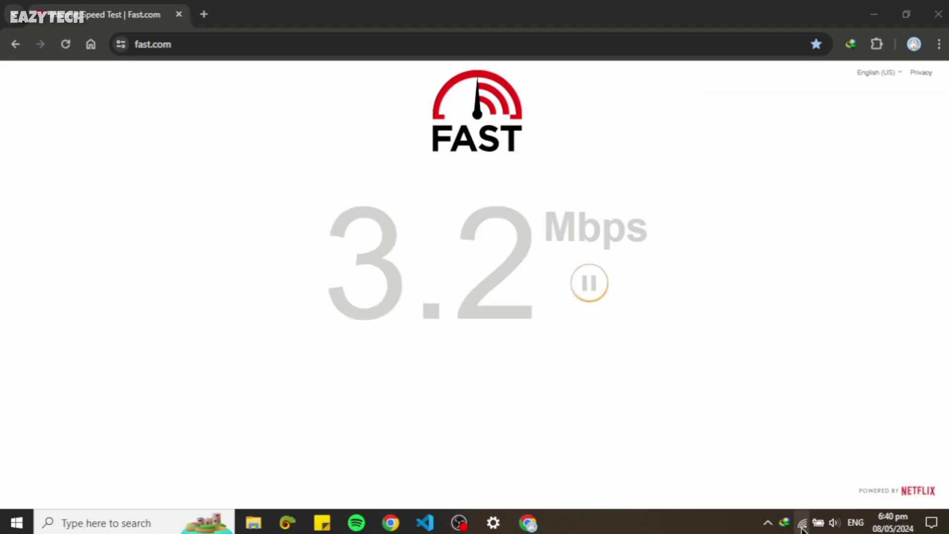
{"action": "left_click", "coordinate": [802, 525]}
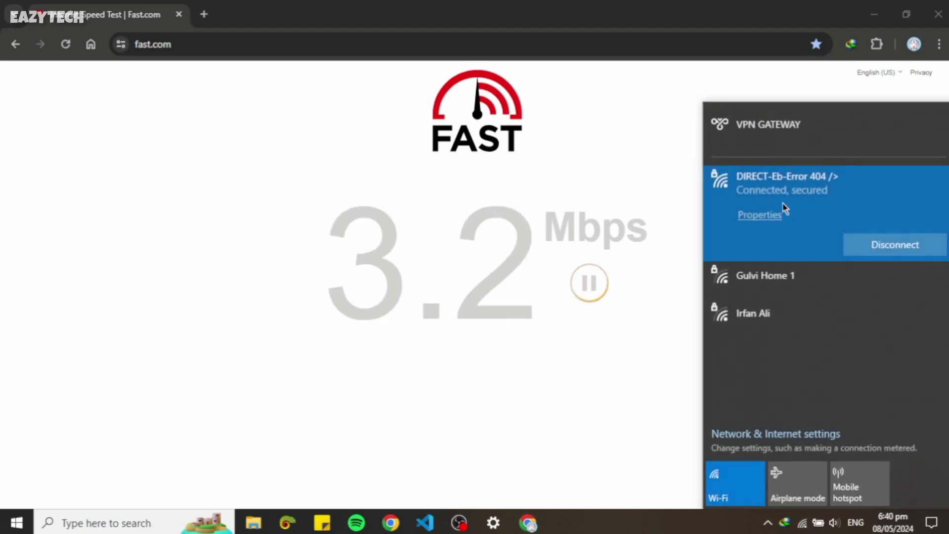